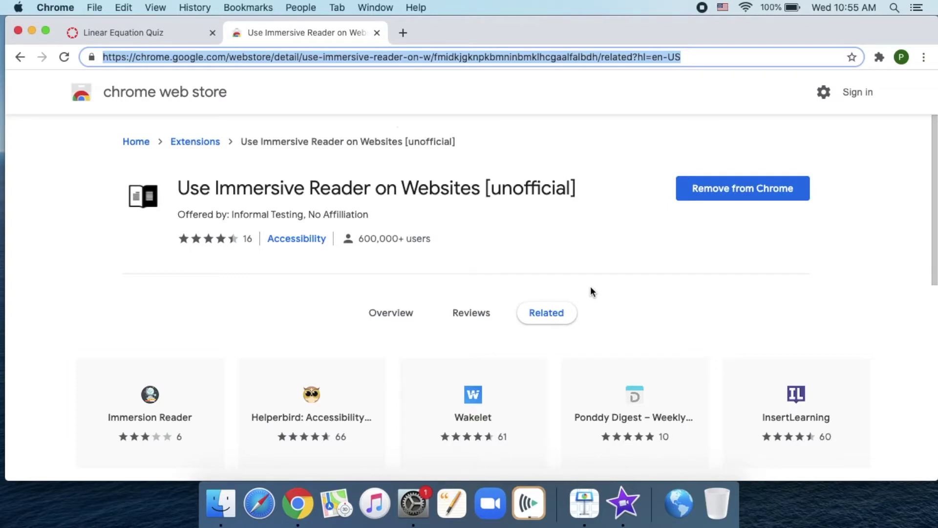
Search Google for 'Chrome extension immersive reader' from the address bar
triple_click(240, 56)
text(Chrome ext)
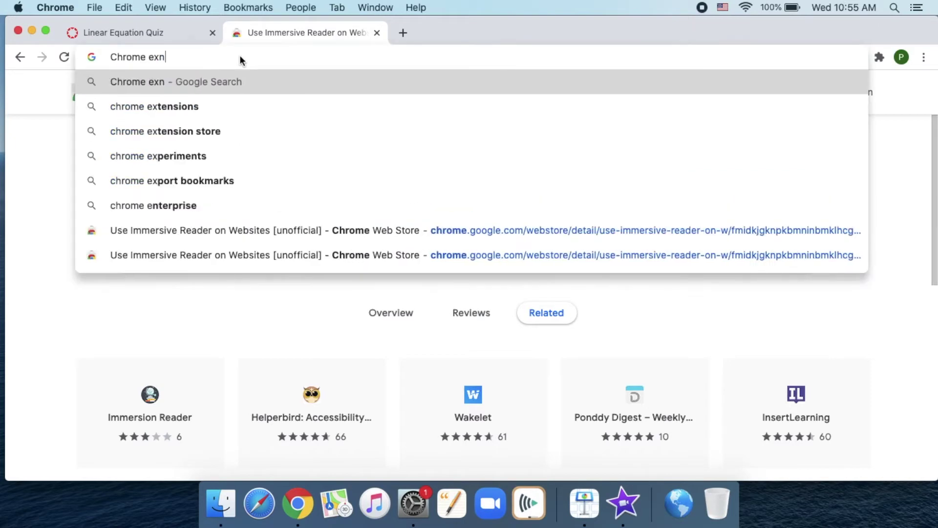
text(ension imm)
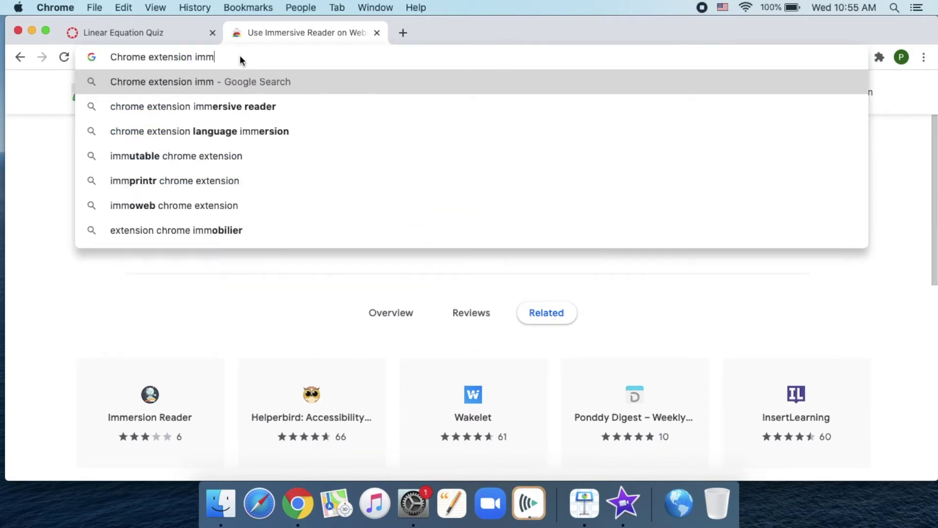
text(ersive reader)
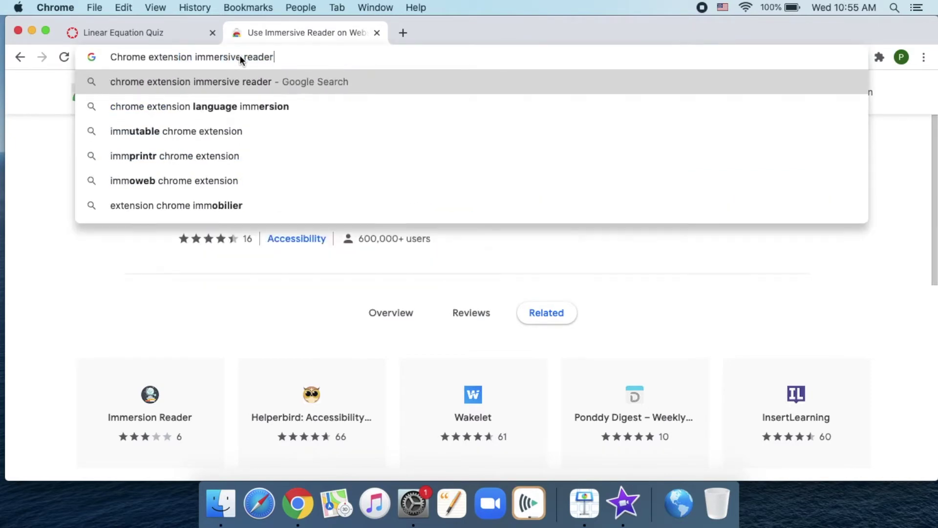
key(Return)
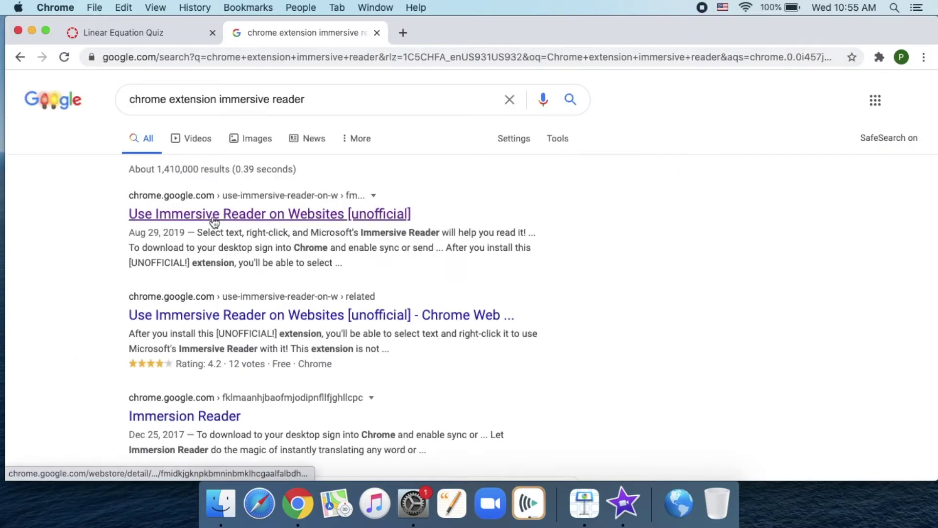
Open the Immersive Reader Web Store listing, then try launching it from the Extensions menu
click(213, 220)
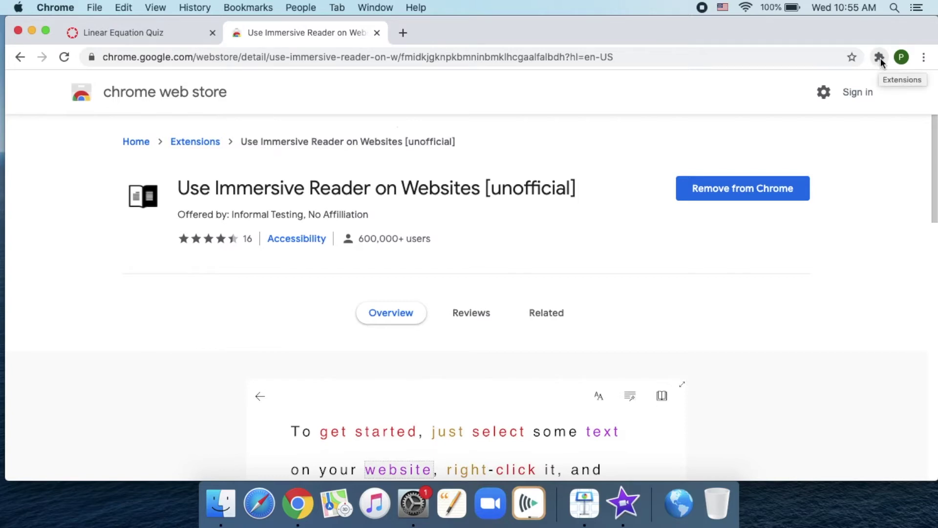
click(879, 58)
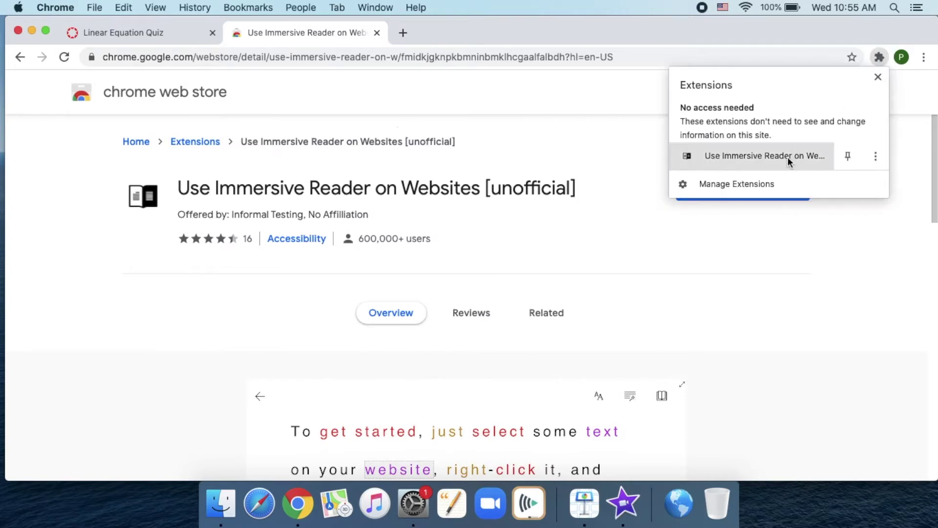
click(749, 157)
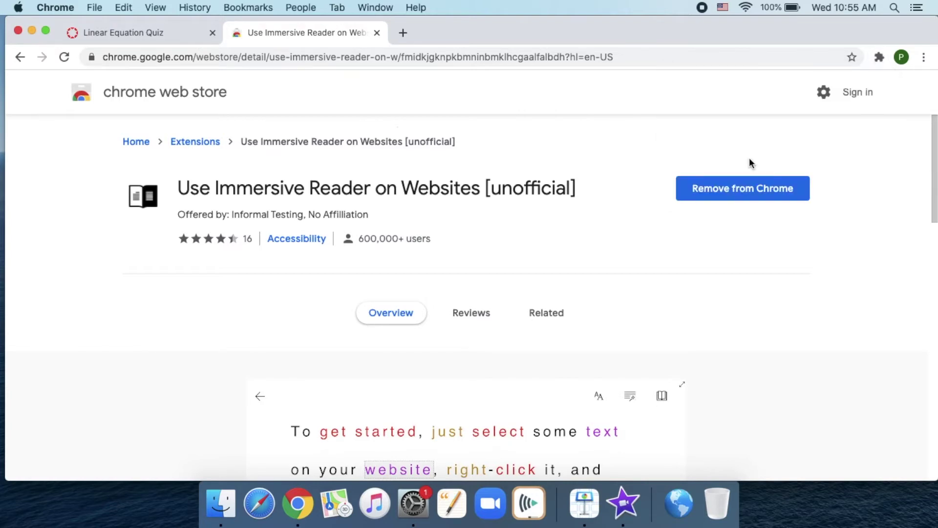
click(772, 147)
Close the store tab, launch Immersive Reader on the quiz page, and play its getting-started text
click(377, 33)
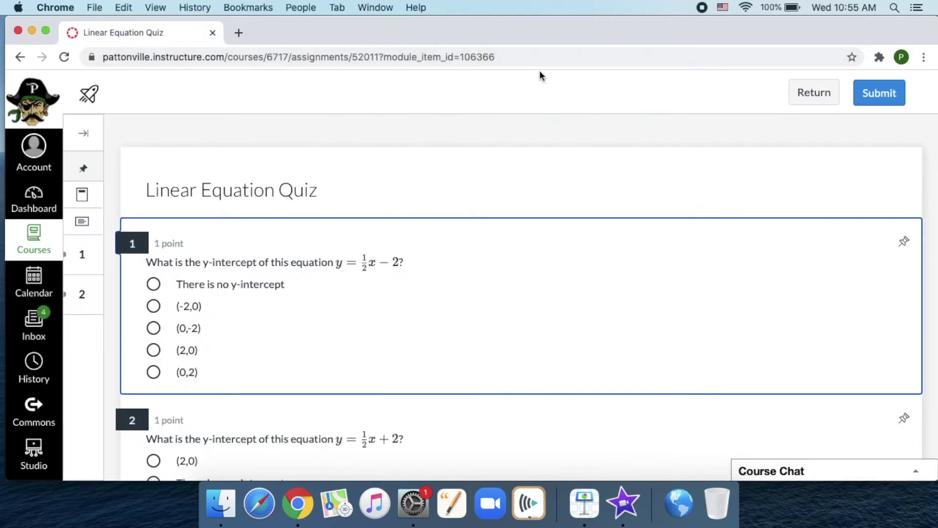
click(879, 58)
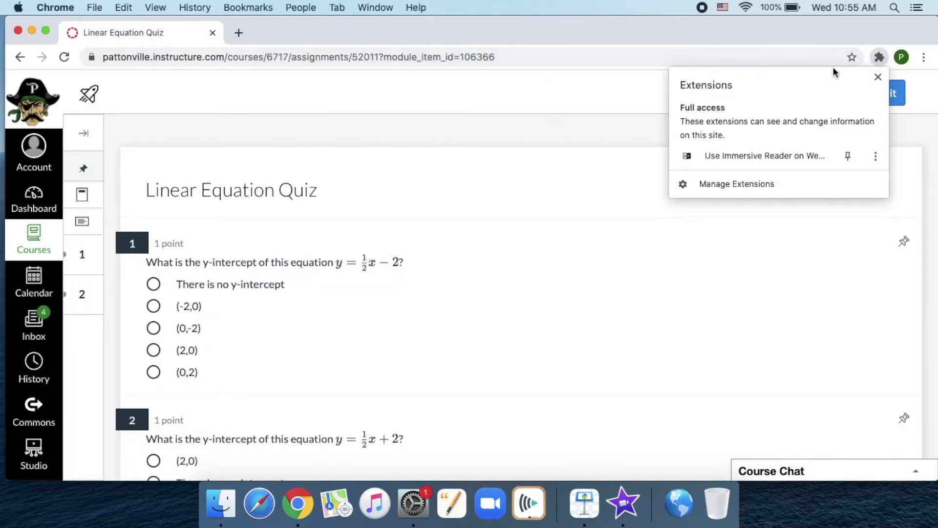
click(775, 156)
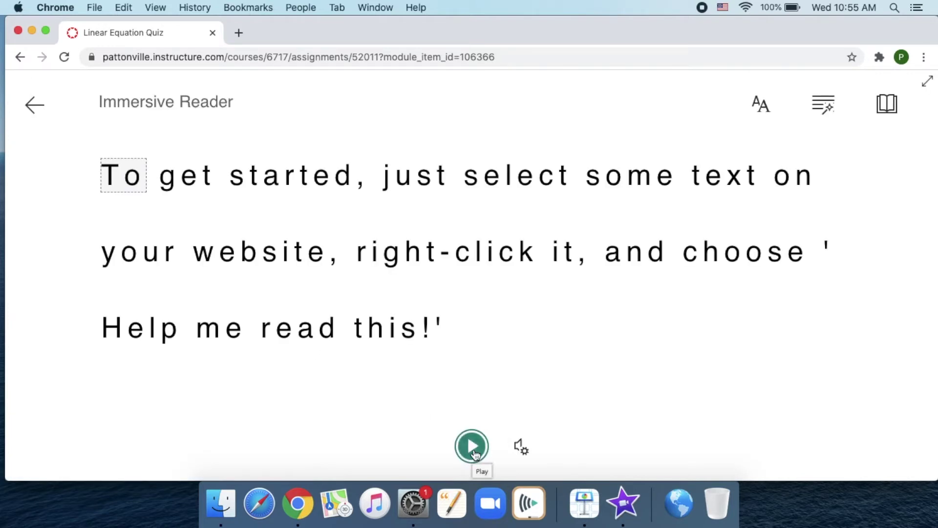
click(469, 444)
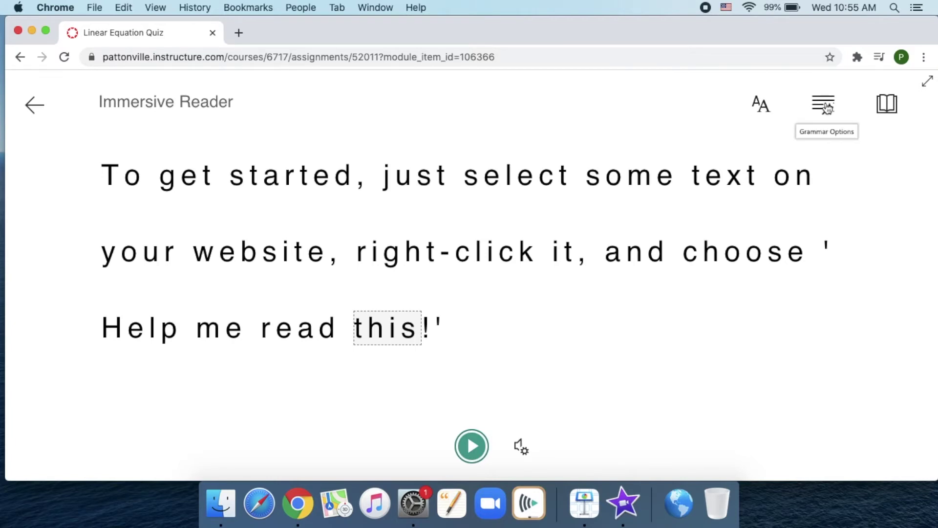
Set reader text size to 42 and the black theme, then exit back to the quiz
click(888, 105)
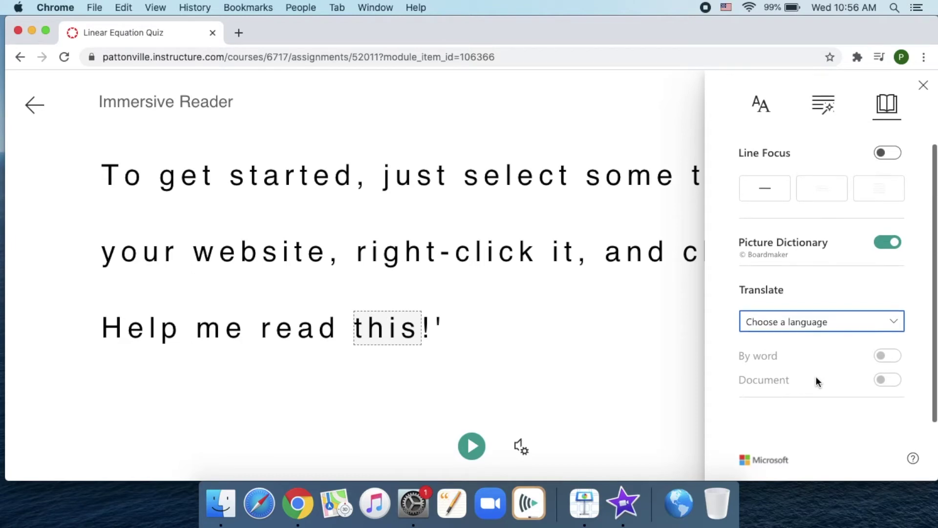
click(762, 105)
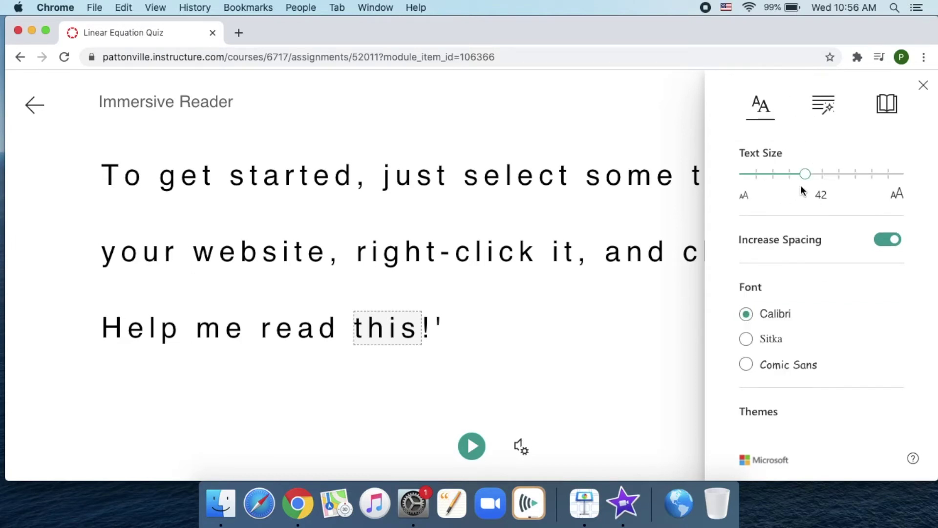
mouse_move(813, 183)
mouse_down()
mouse_move(833, 183)
mouse_move(796, 176)
mouse_move(808, 180)
mouse_up()
scroll(755, 377, down, 5)
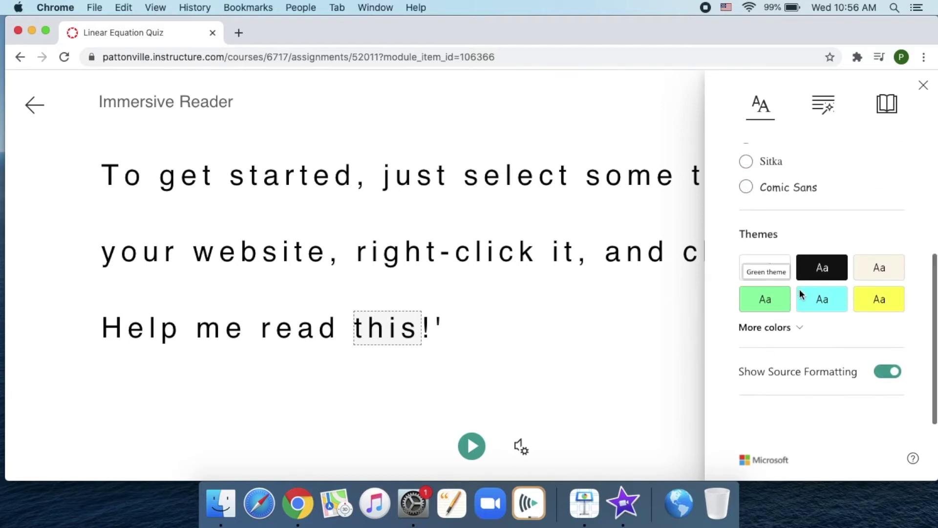
click(820, 282)
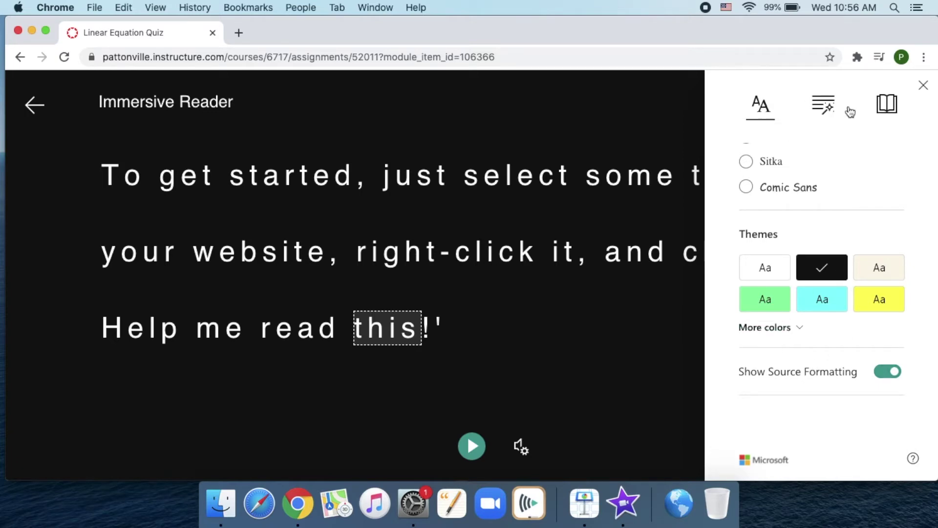
click(923, 88)
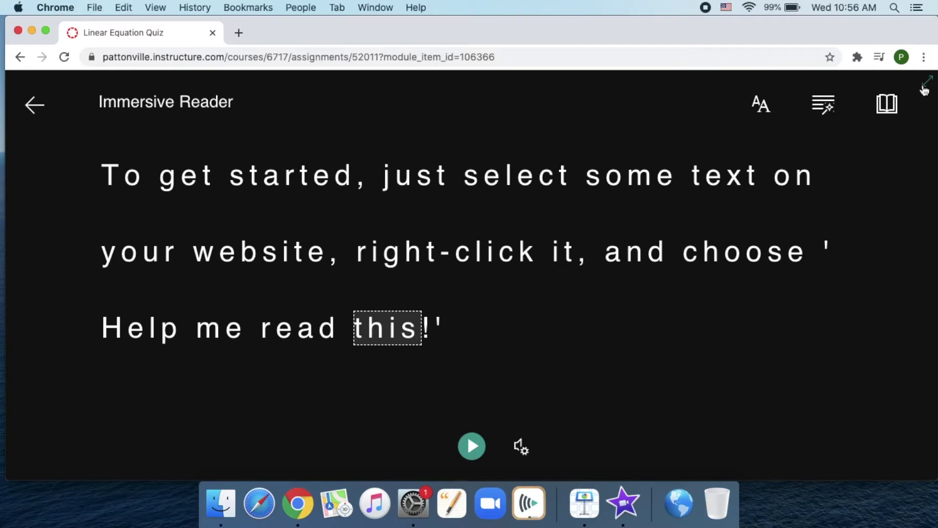
click(32, 104)
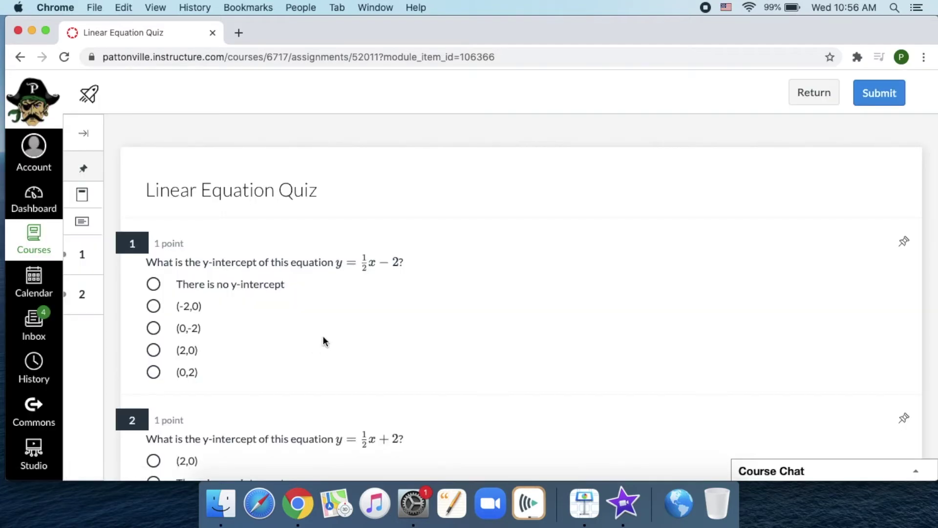
Select question 1's wording and have it spoken via Speech > Start Speaking
scroll(324, 322, down, 2)
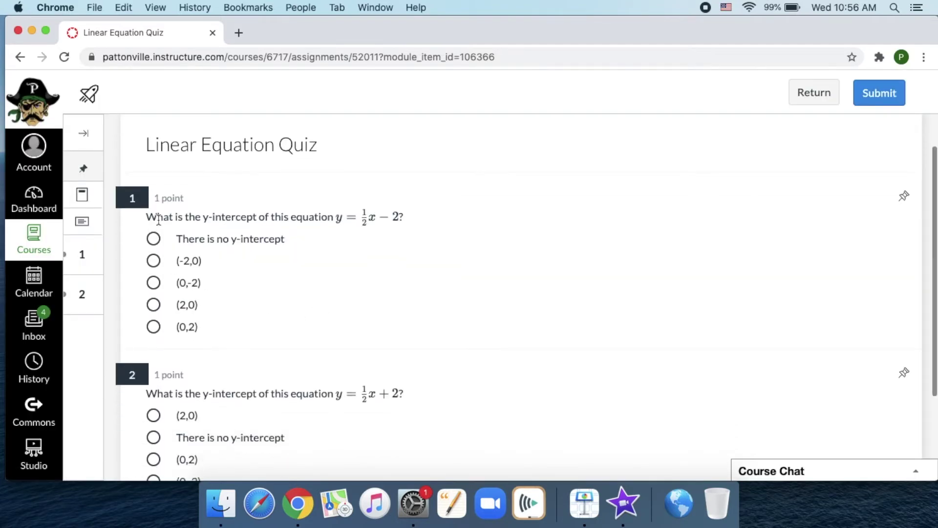
drag(147, 218, 334, 217)
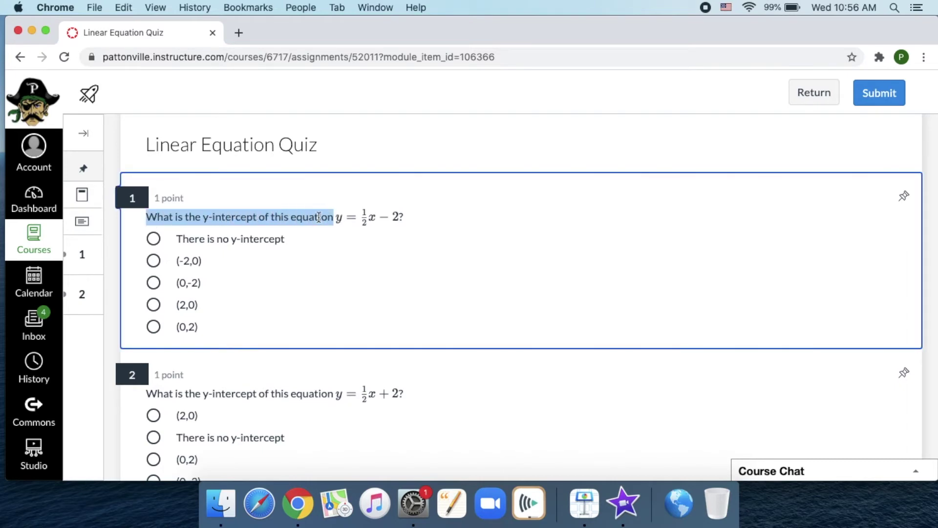
right_click(319, 217)
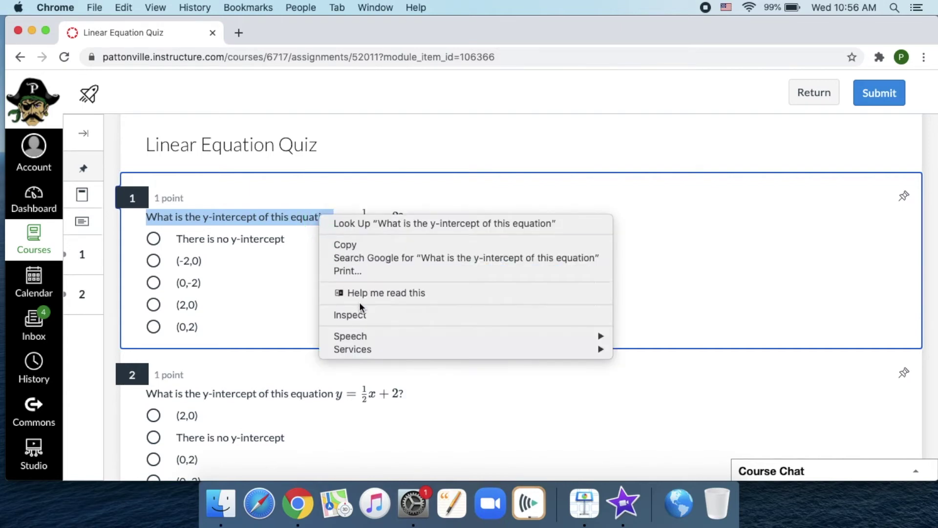
mouse_move(608, 349)
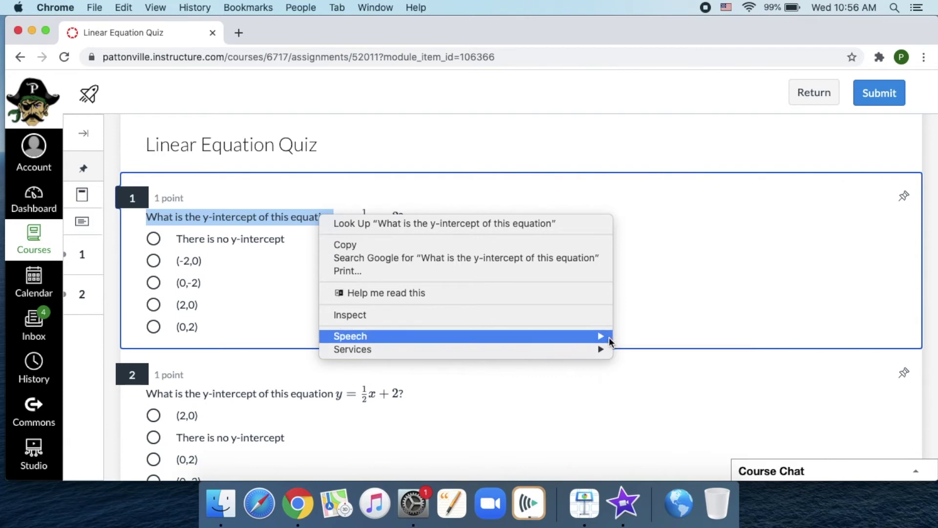
click(636, 337)
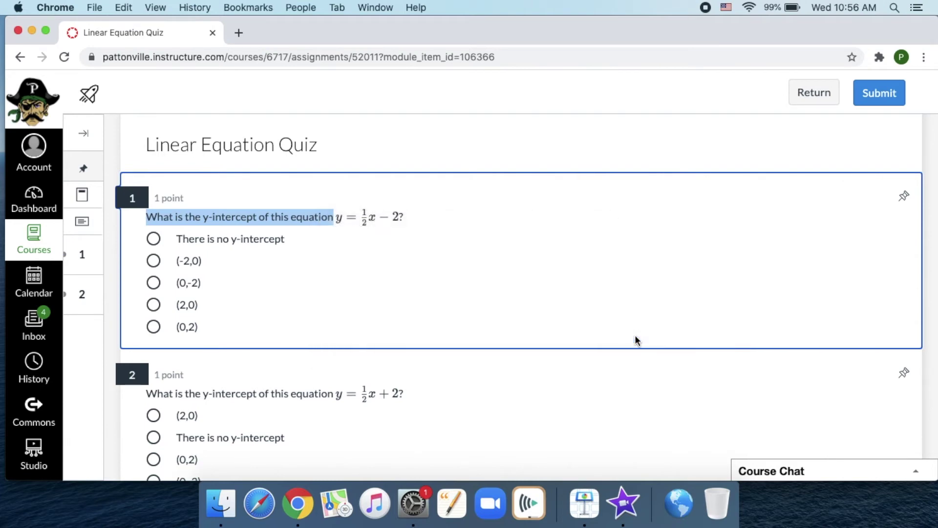
Open the selected question with Help me read this, play it, then exit the reader
right_click(307, 219)
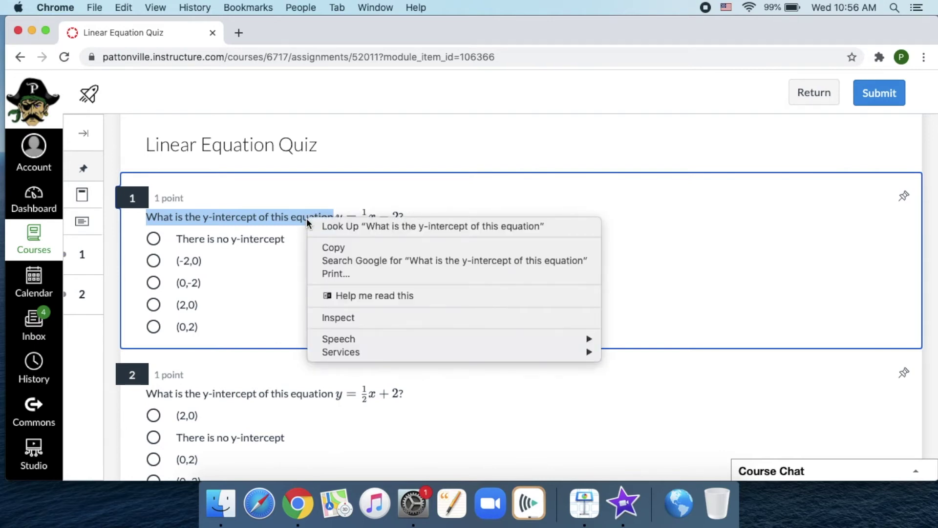
click(334, 295)
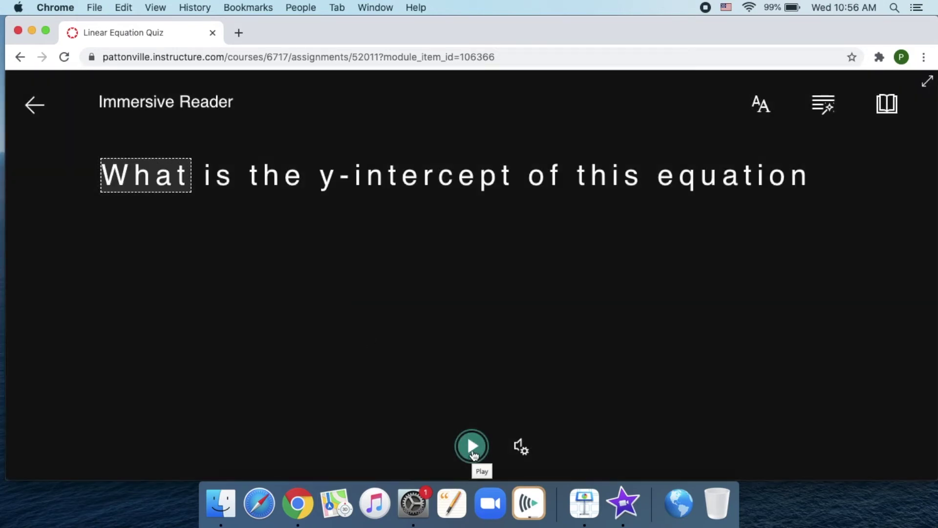
click(472, 447)
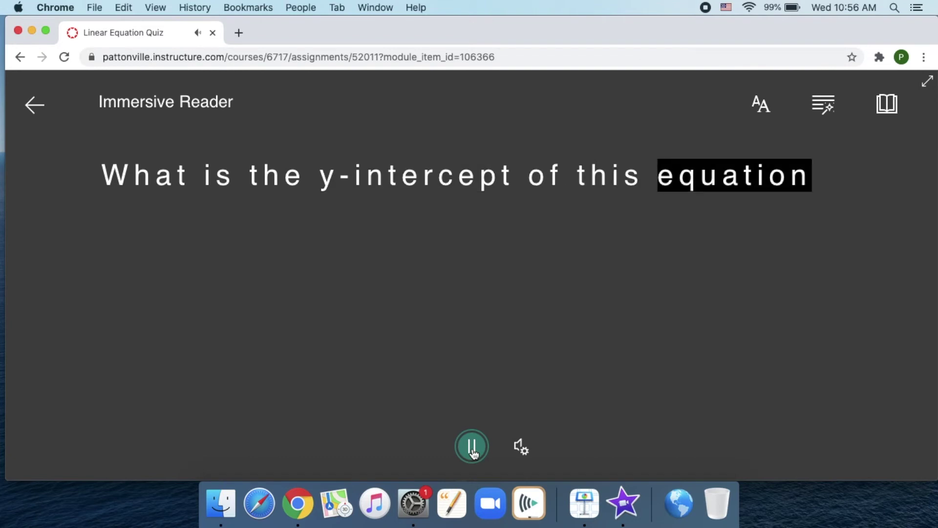
click(36, 105)
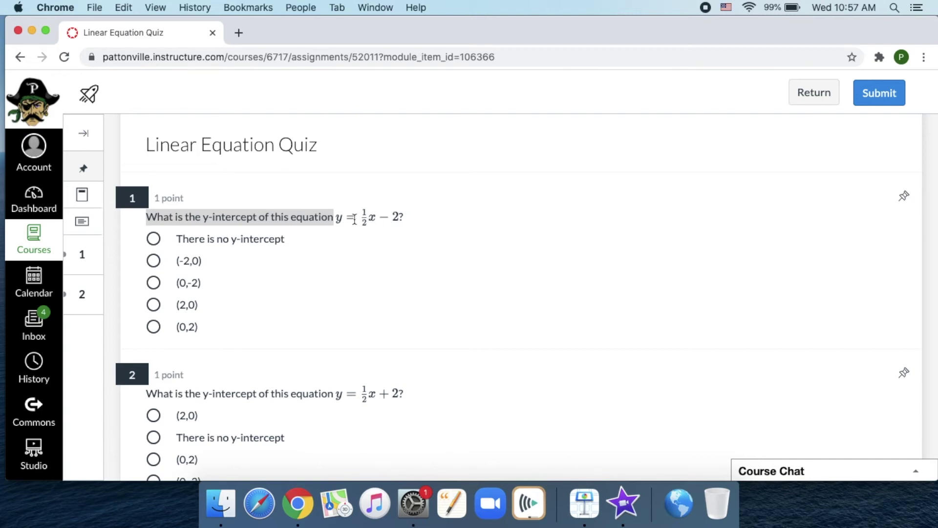
Select question 1's full line including y = ½x − 2 and open it in Immersive Reader
drag(338, 216, 401, 218)
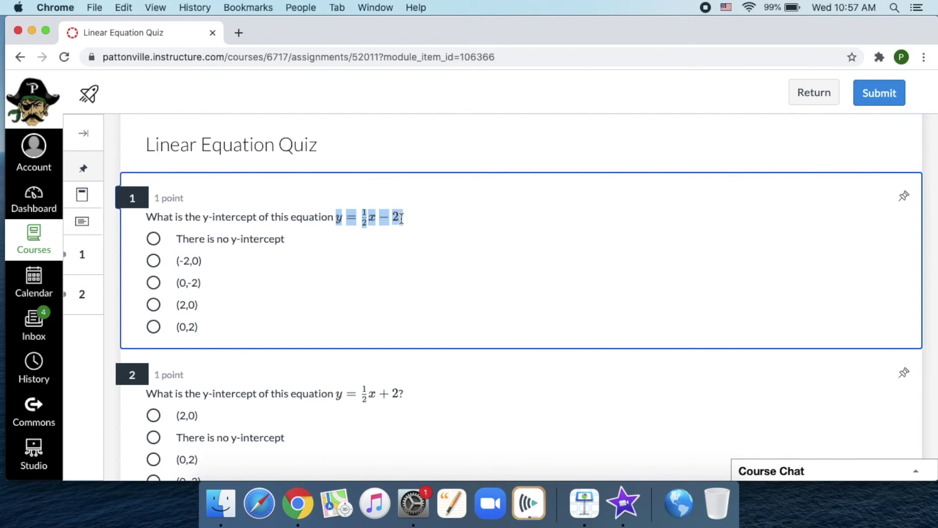
triple_click(356, 215)
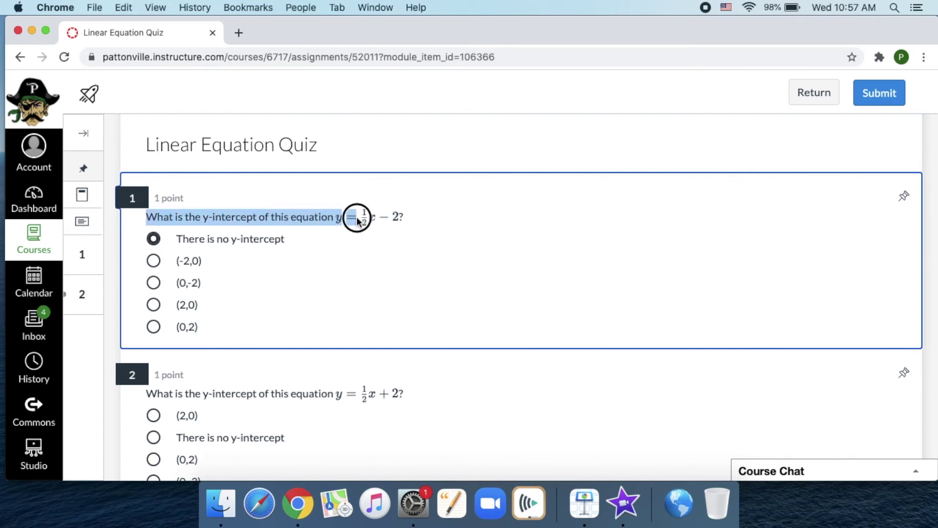
right_click(376, 216)
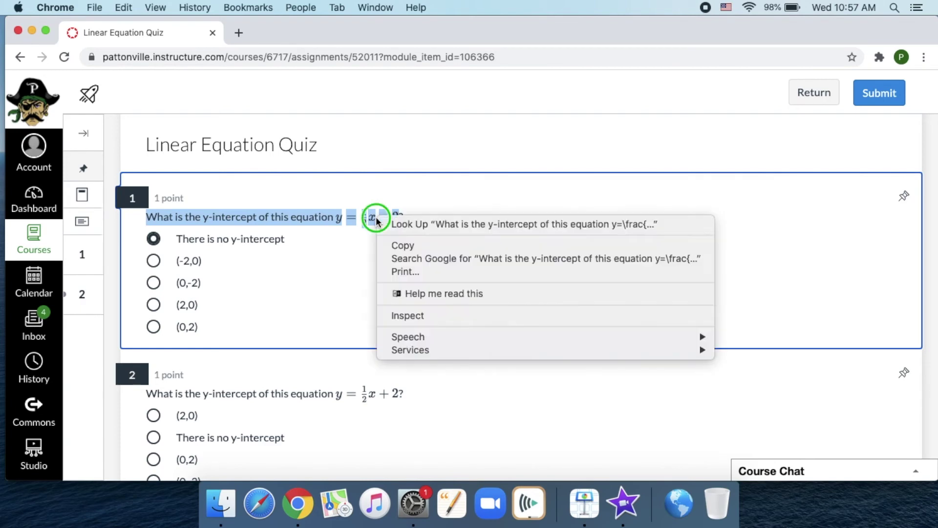
click(427, 296)
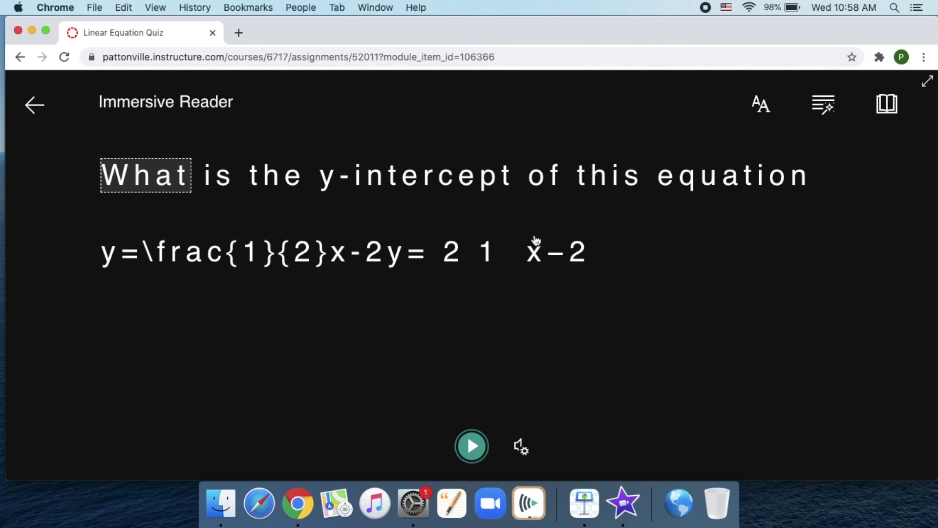
Play question 1 with its raw LaTeX equation, pause when done, and exit the reader
click(473, 446)
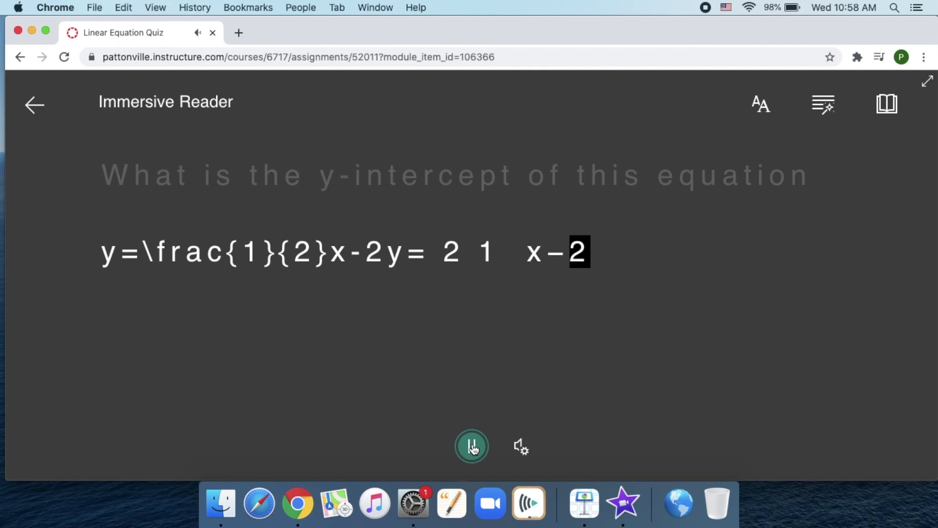
click(473, 447)
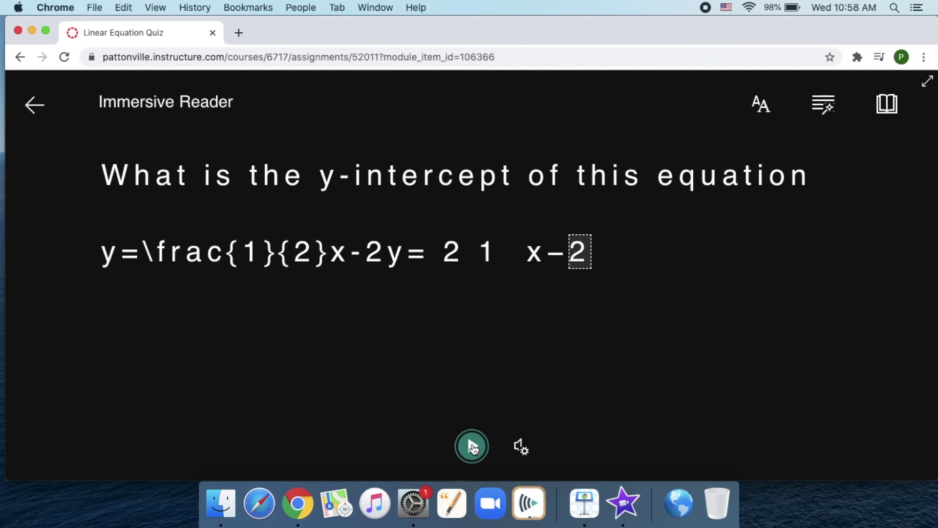
click(35, 104)
click(387, 230)
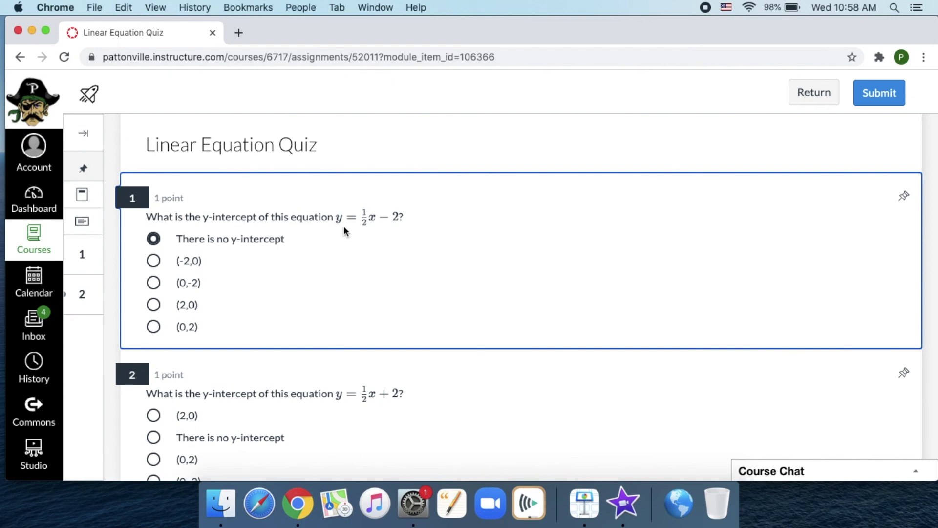
scroll(344, 230, down, 5)
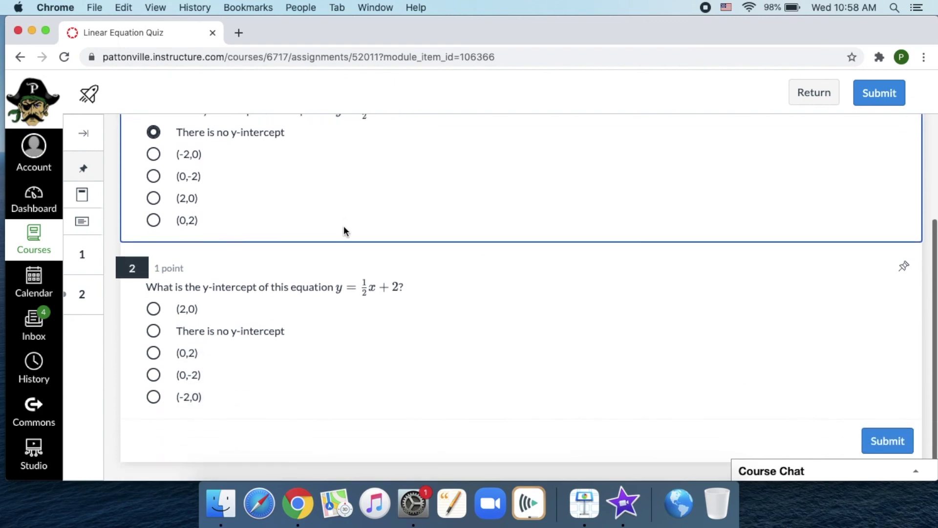
scroll(344, 230, up, 5)
scroll(344, 230, down, 1)
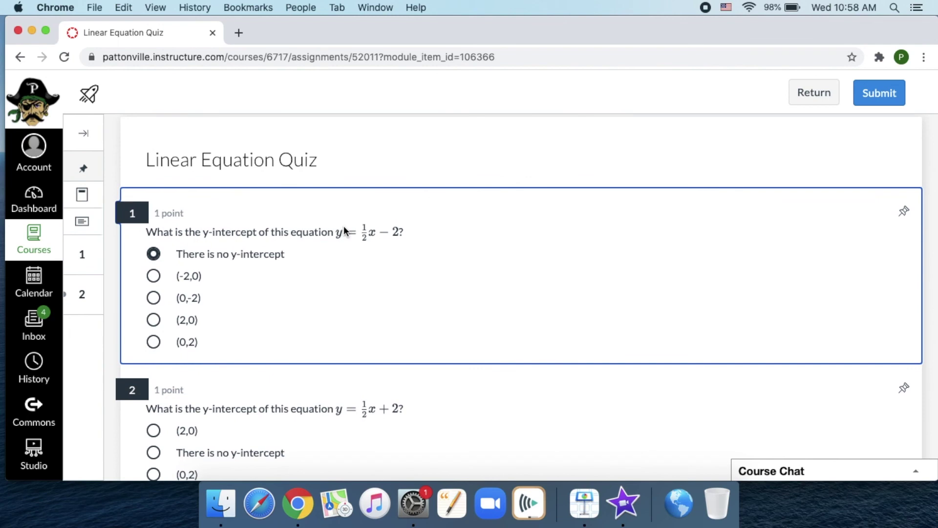